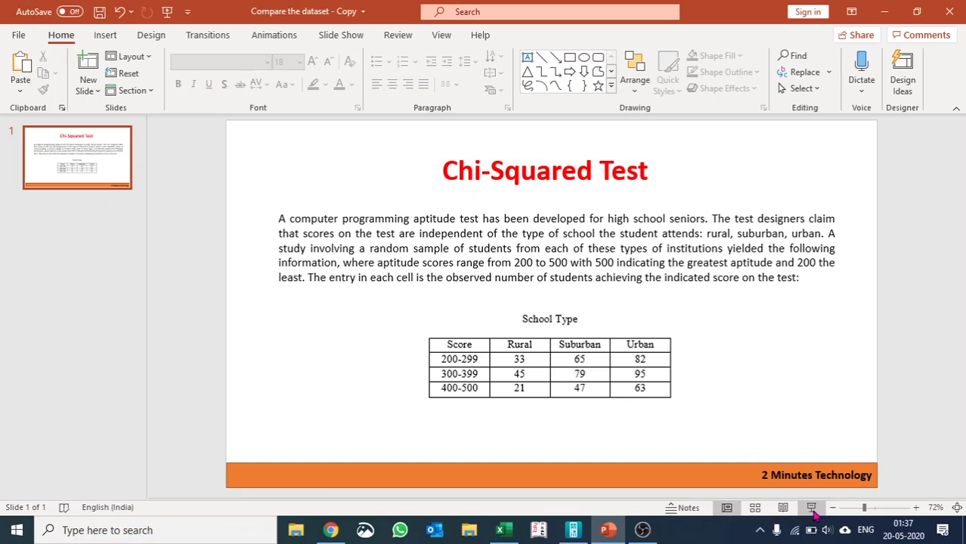
# - In the calculator emulator, enter Run-Matrix mode and open the stored matrix list
pyautogui.click(573, 531)
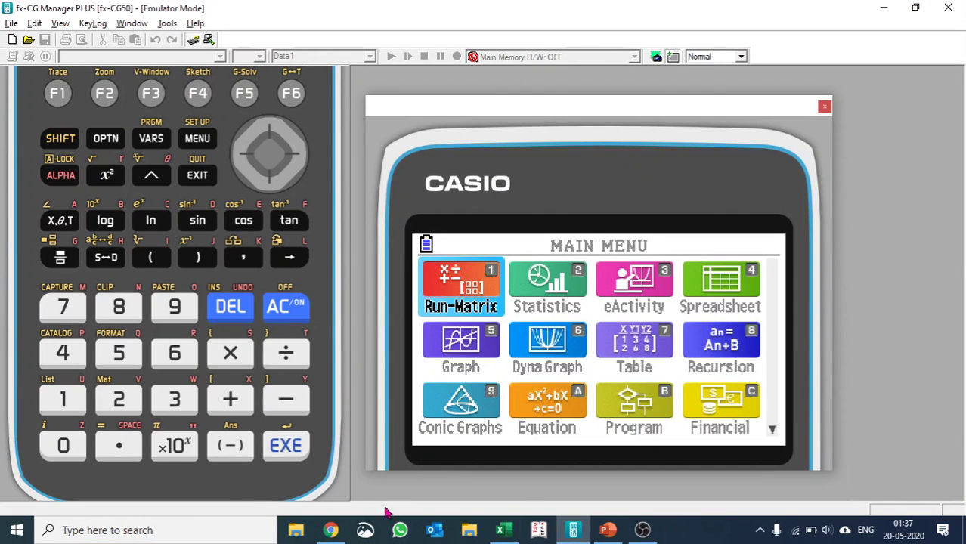
pyautogui.click(607, 531)
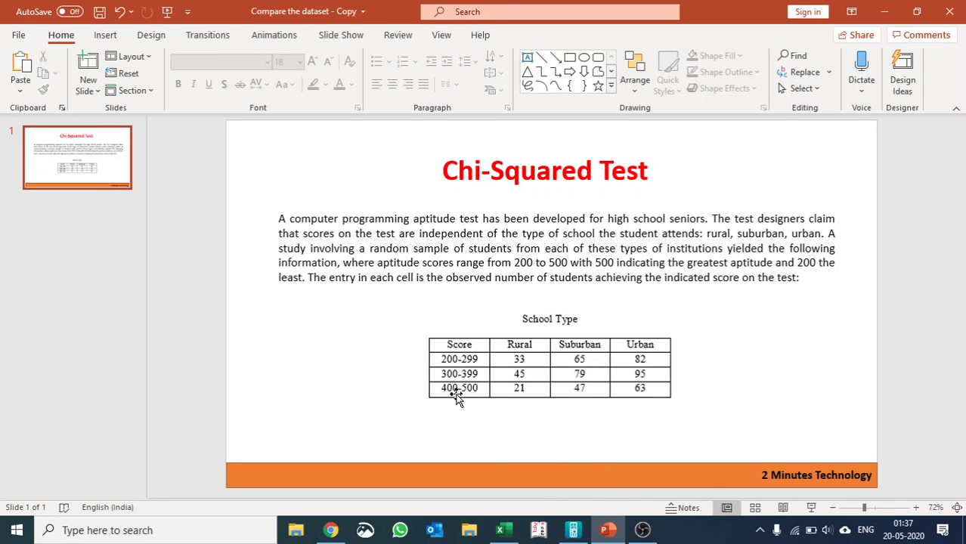
pyautogui.click(573, 531)
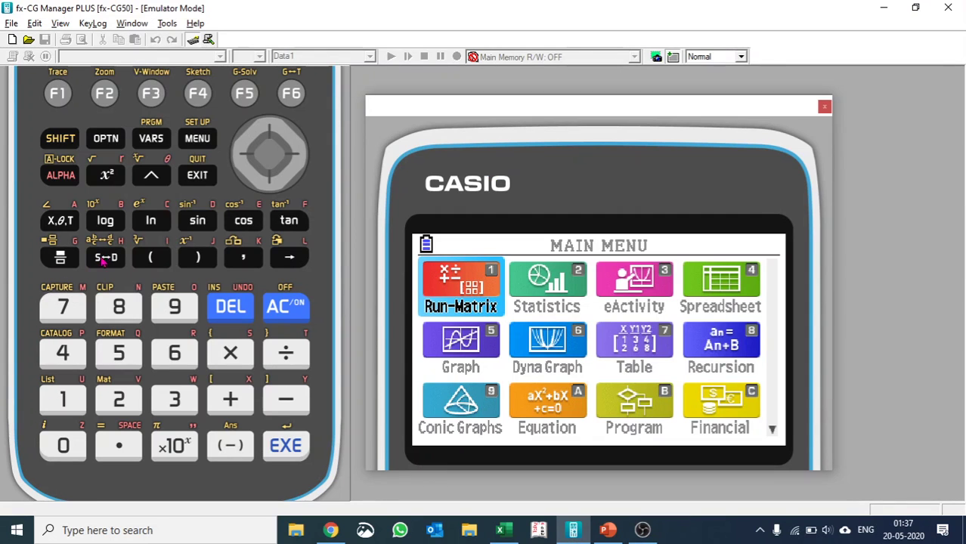
pyautogui.click(71, 403)
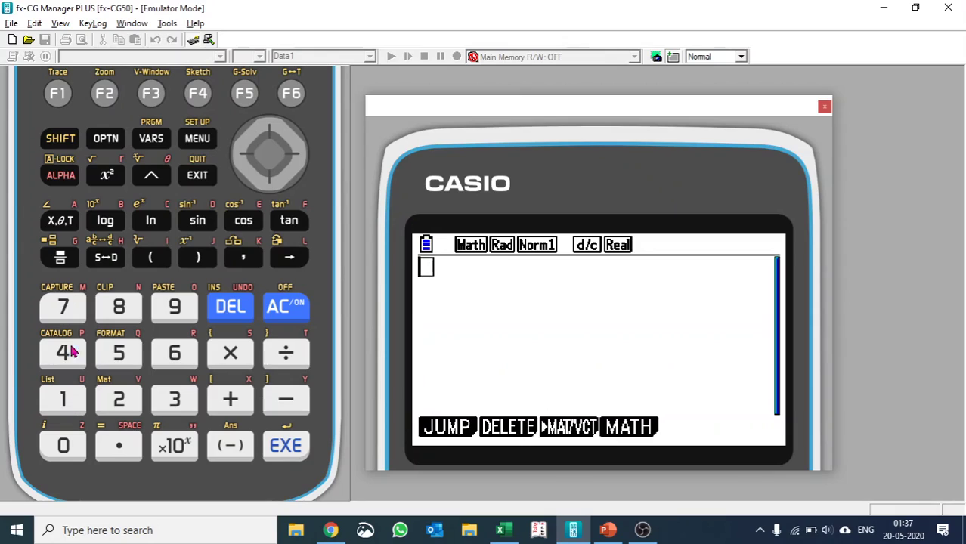
pyautogui.click(157, 94)
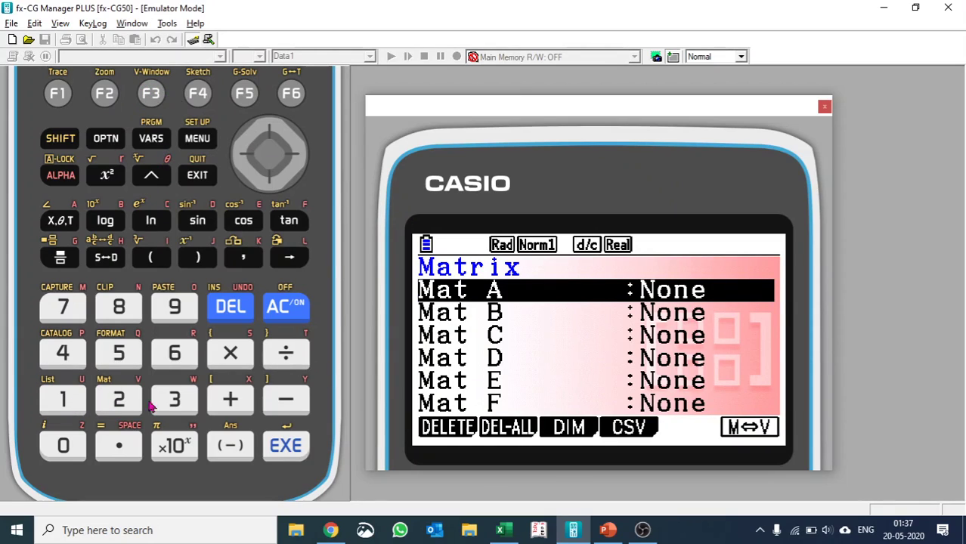
# - Give Mat A dimensions of 3 rows by 3 columns
pyautogui.click(294, 448)
pyautogui.click(179, 404)
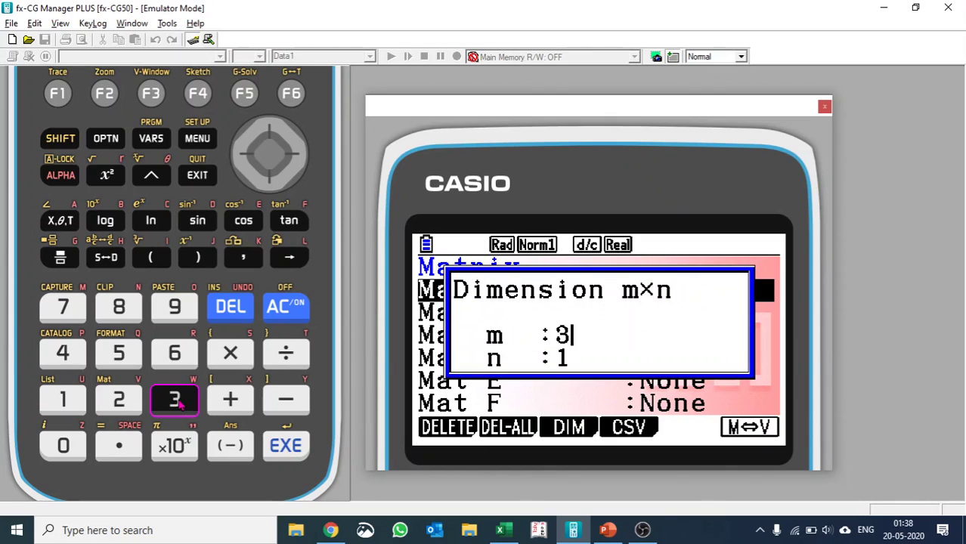
pyautogui.click(299, 447)
pyautogui.click(181, 403)
pyautogui.click(302, 451)
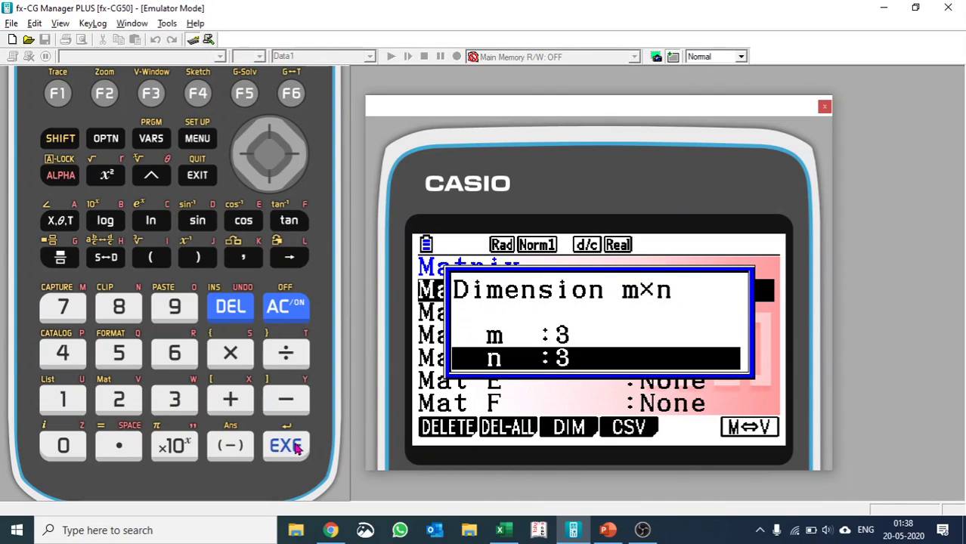
pyautogui.click(298, 448)
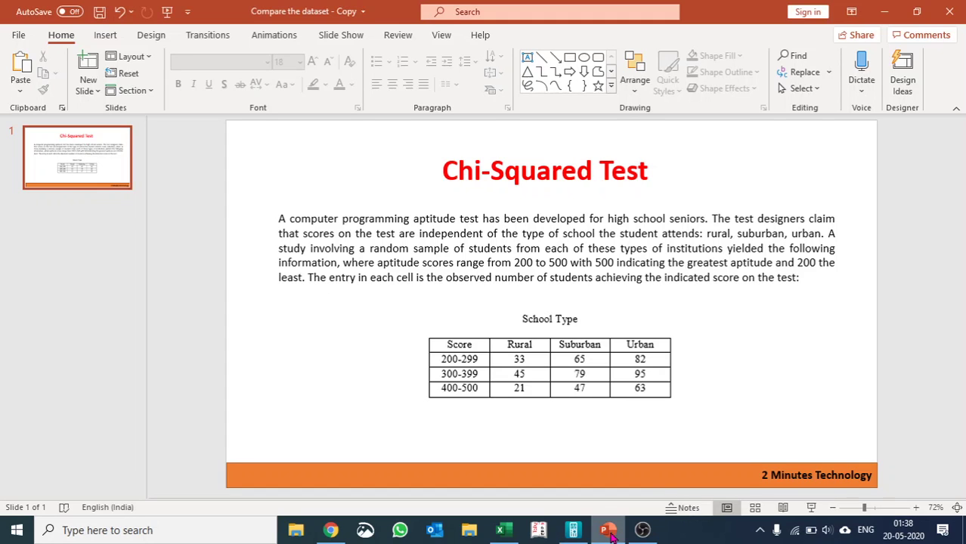
# - Enter the first row of Mat A: 33, 65, 82
pyautogui.click(609, 530)
pyautogui.click(608, 531)
pyautogui.write('3')
pyautogui.press('BackSpace')
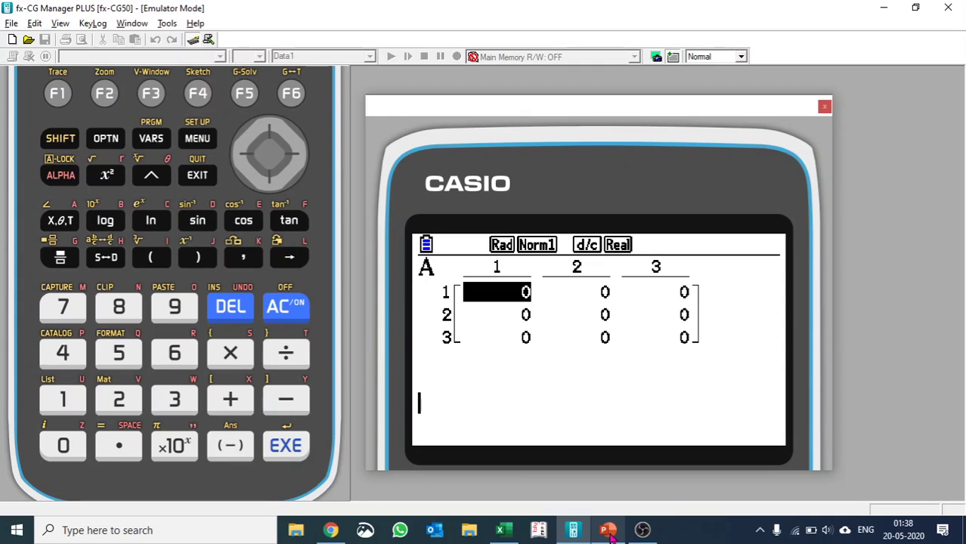
pyautogui.write('33')
pyautogui.press('Return')
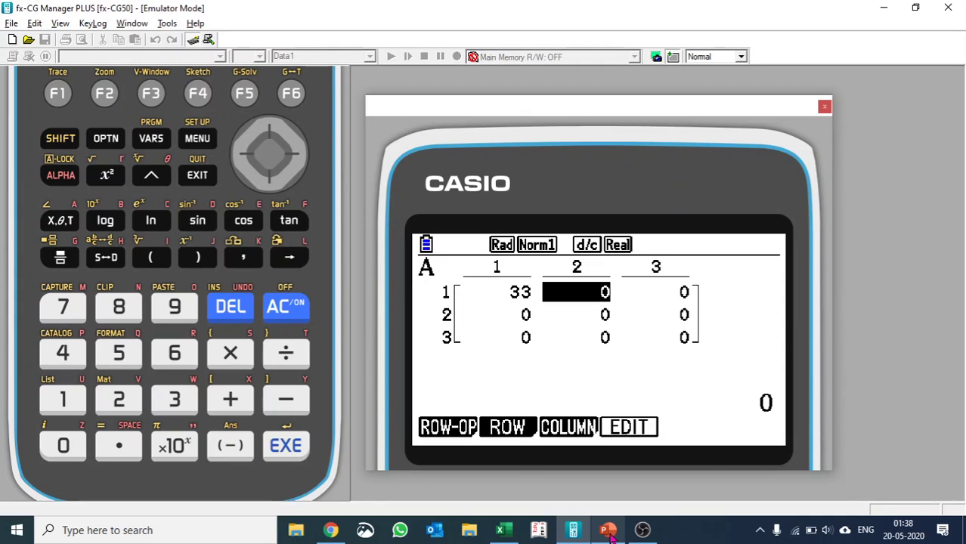
pyautogui.click(608, 530)
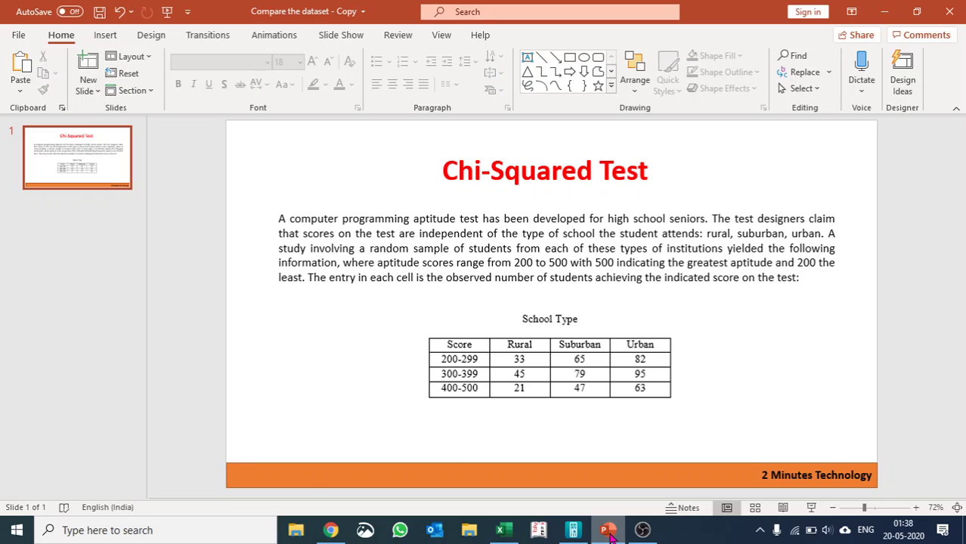
pyautogui.click(608, 531)
pyautogui.write('65')
pyautogui.press('Return')
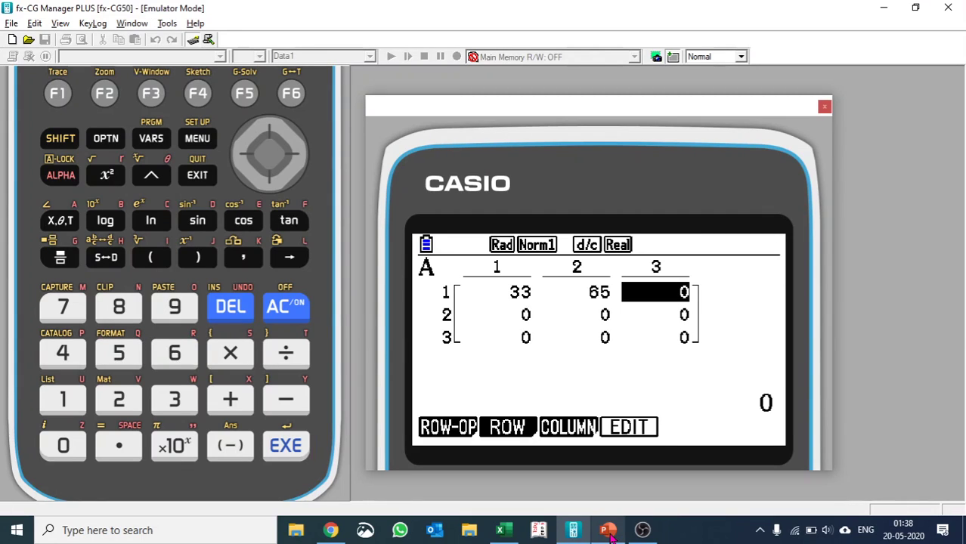
pyautogui.click(608, 531)
pyautogui.click(608, 531)
pyautogui.write('8')
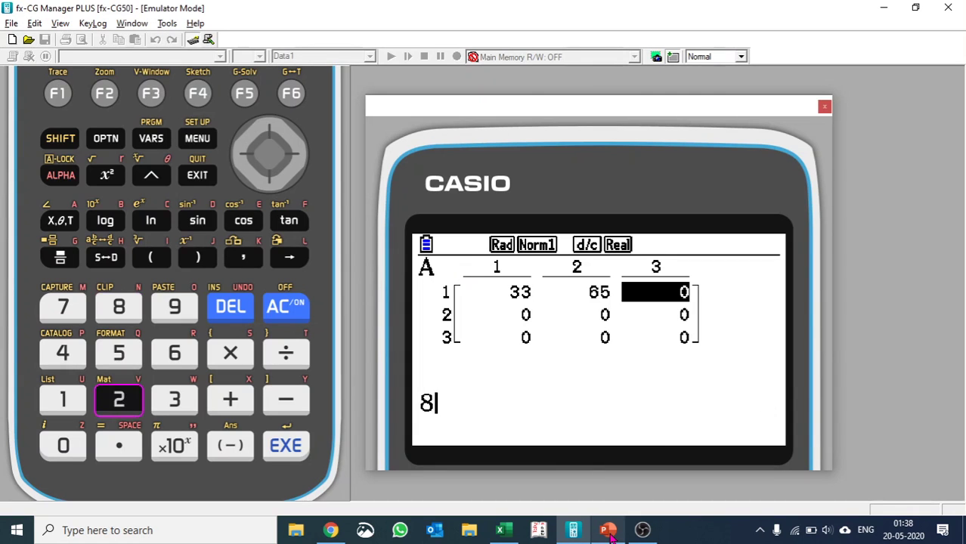
pyautogui.write('2')
pyautogui.press('Return')
# - Enter the second row of Mat A: 45, 79, 95
pyautogui.click(608, 530)
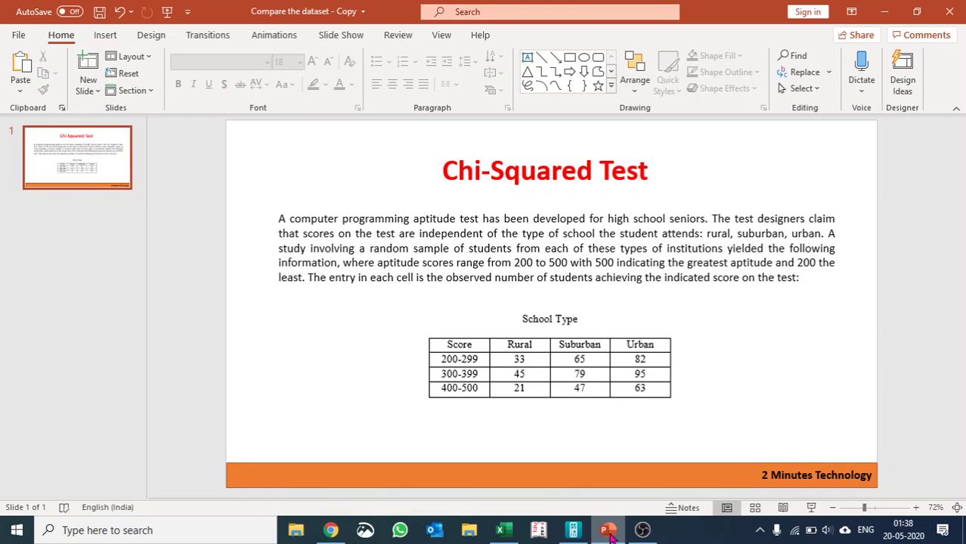
pyautogui.click(608, 530)
pyautogui.write('45')
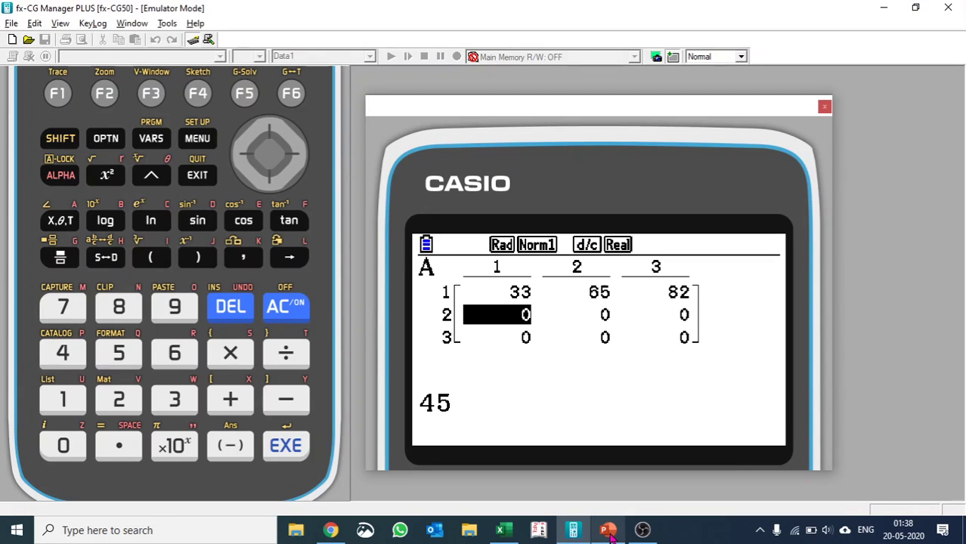
pyautogui.write('79')
pyautogui.press('BackSpace')
pyautogui.press('BackSpace')
pyautogui.press('Return')
pyautogui.write('79')
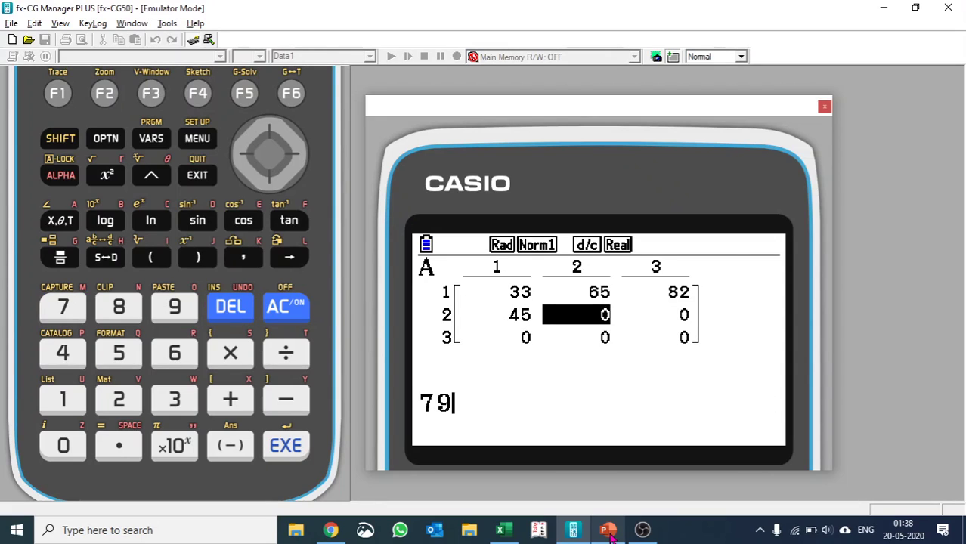
pyautogui.press('Return')
pyautogui.click(608, 530)
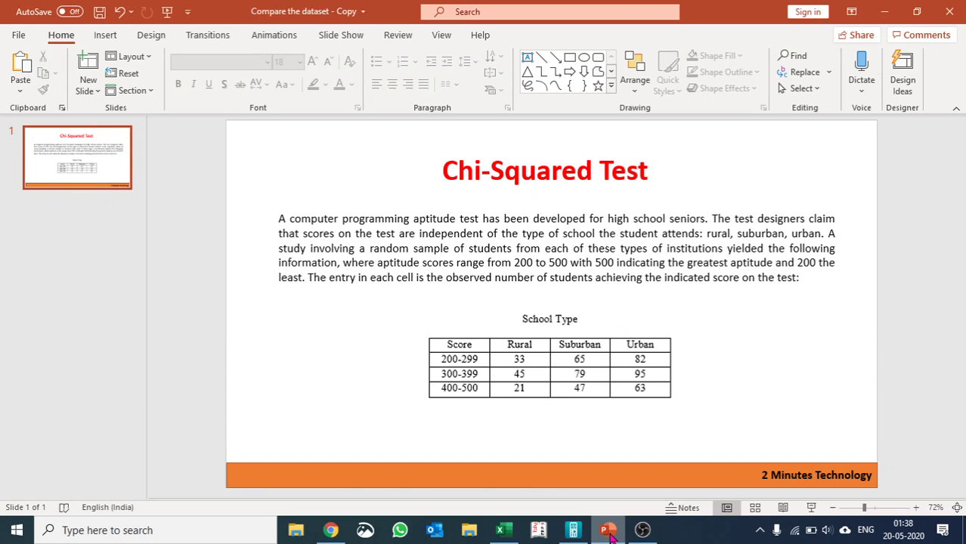
pyautogui.click(608, 530)
pyautogui.write('95')
pyautogui.press('Return')
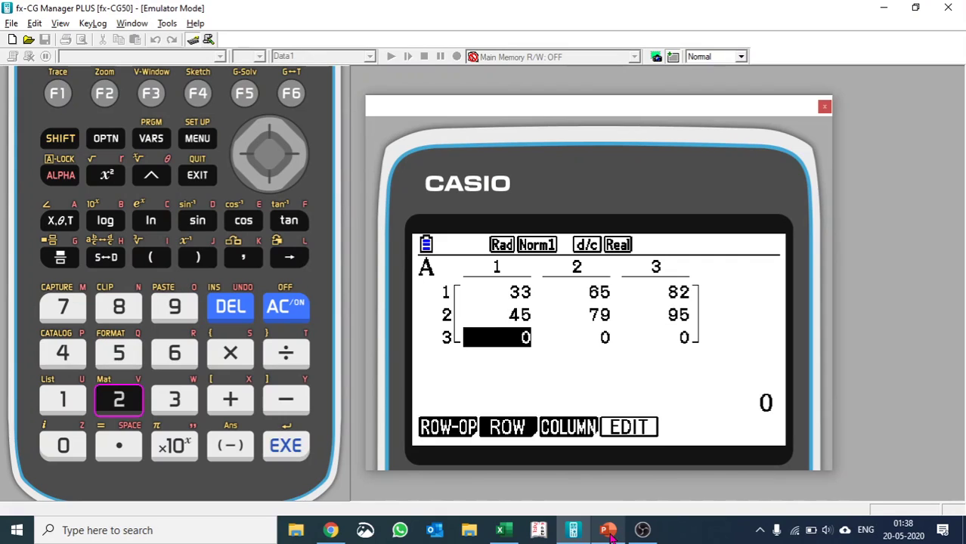
# - Enter the third row of Mat A: 21, 47, 63
pyautogui.write('21')
pyautogui.press('Return')
pyautogui.hotkey('alt', 'Tab')
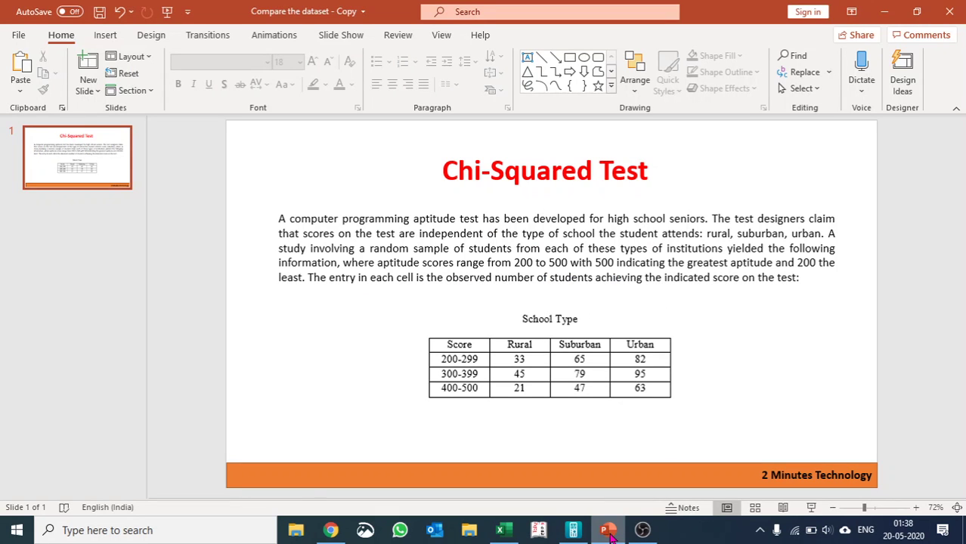
pyautogui.click(609, 530)
pyautogui.write('47')
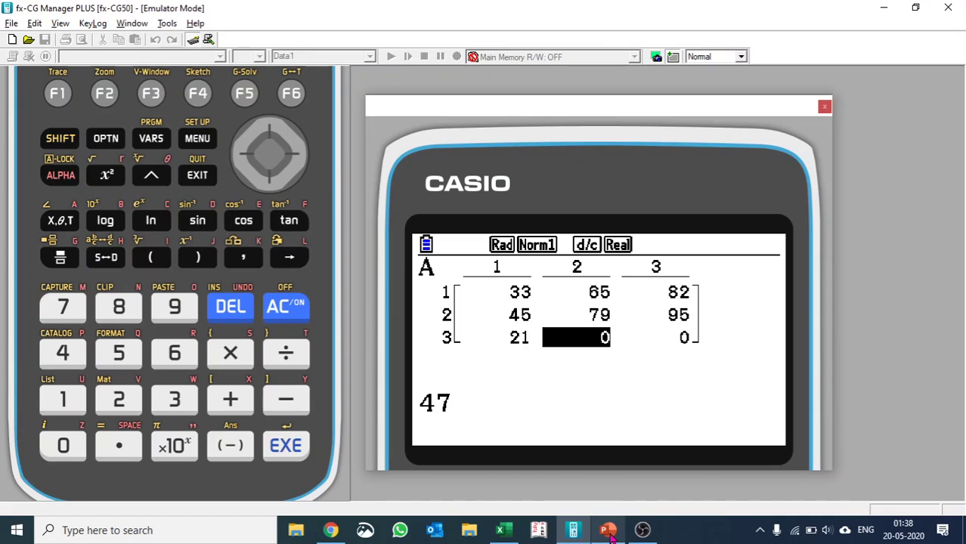
pyautogui.press('Return')
pyautogui.write('63')
pyautogui.press('Return')
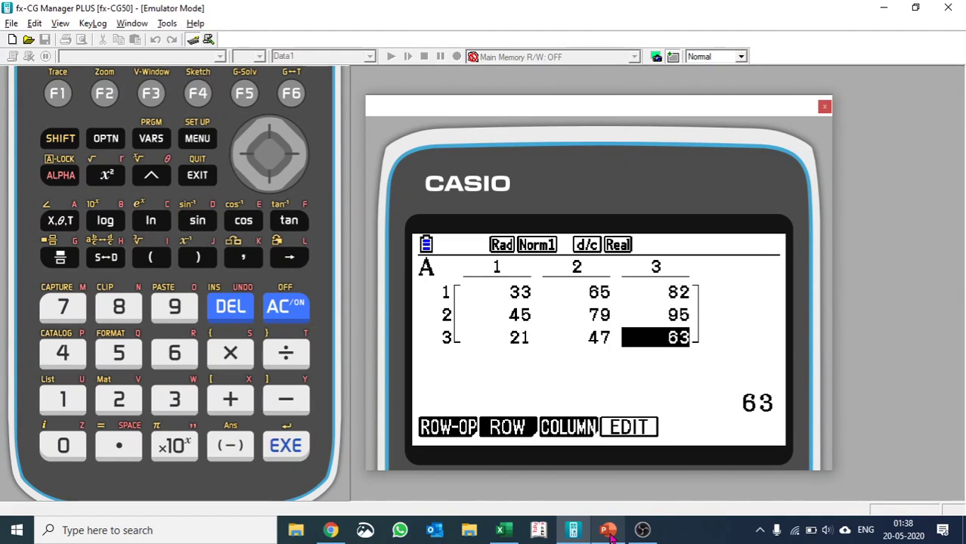
# - Dimension Mat B as 3 rows by 3 columns, then exit to the Main Menu
pyautogui.click(201, 182)
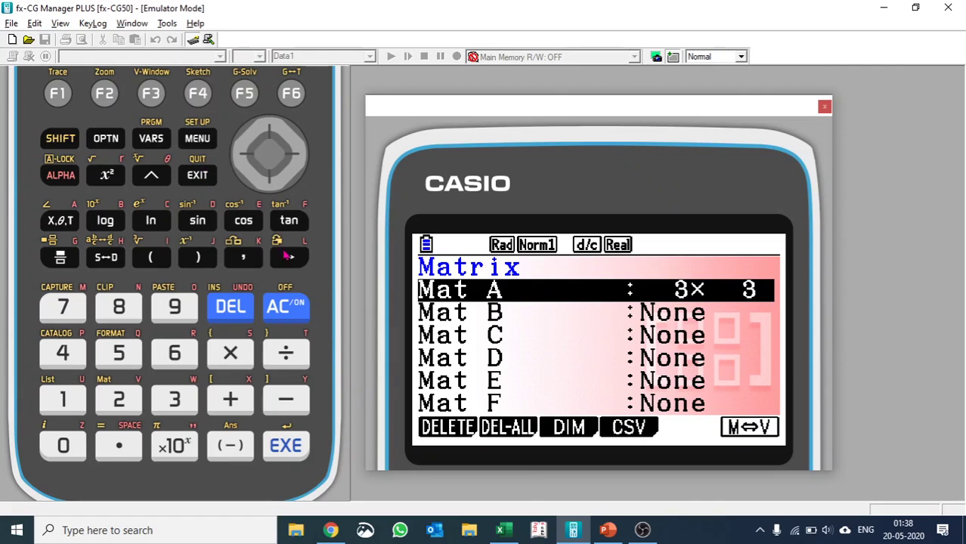
pyautogui.click(271, 182)
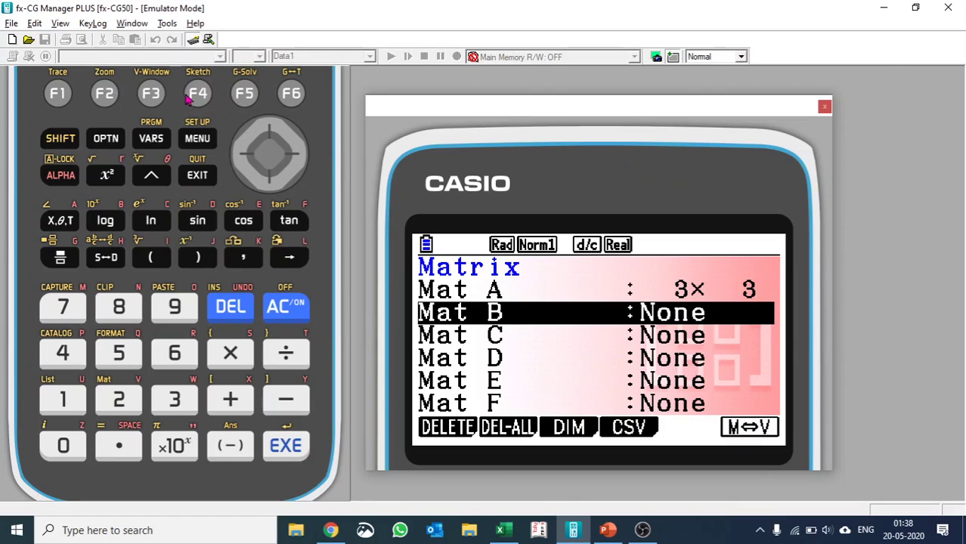
pyautogui.click(150, 93)
pyautogui.click(181, 401)
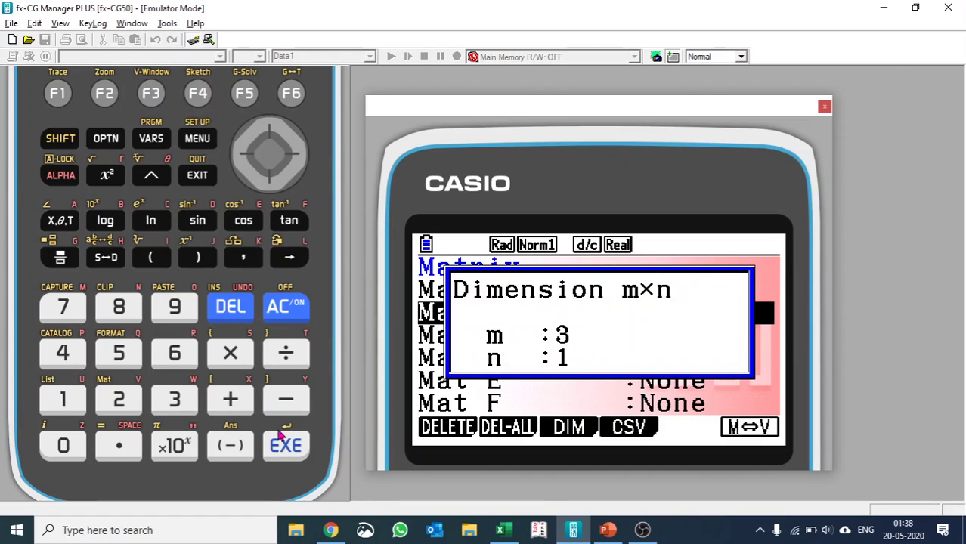
pyautogui.click(286, 446)
pyautogui.click(174, 399)
pyautogui.click(301, 452)
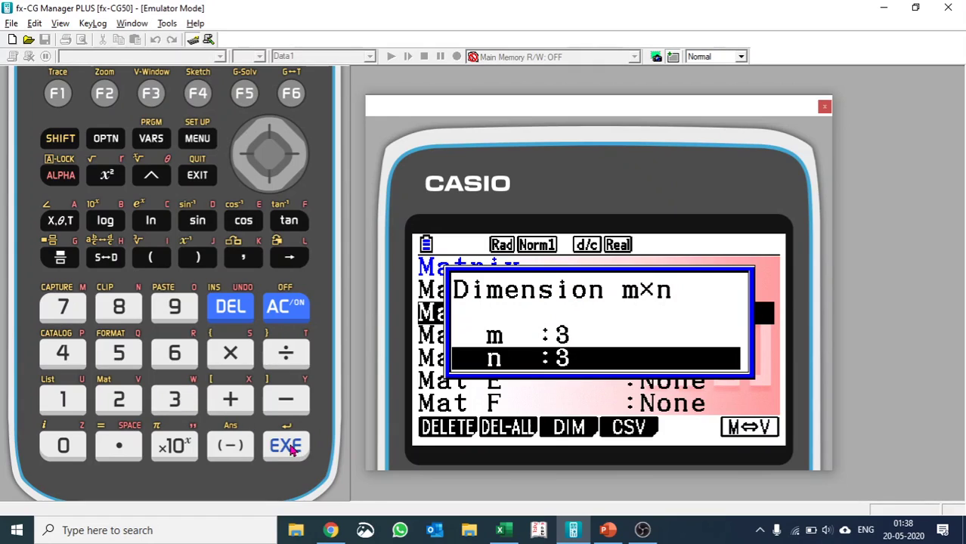
pyautogui.click(301, 452)
pyautogui.click(196, 175)
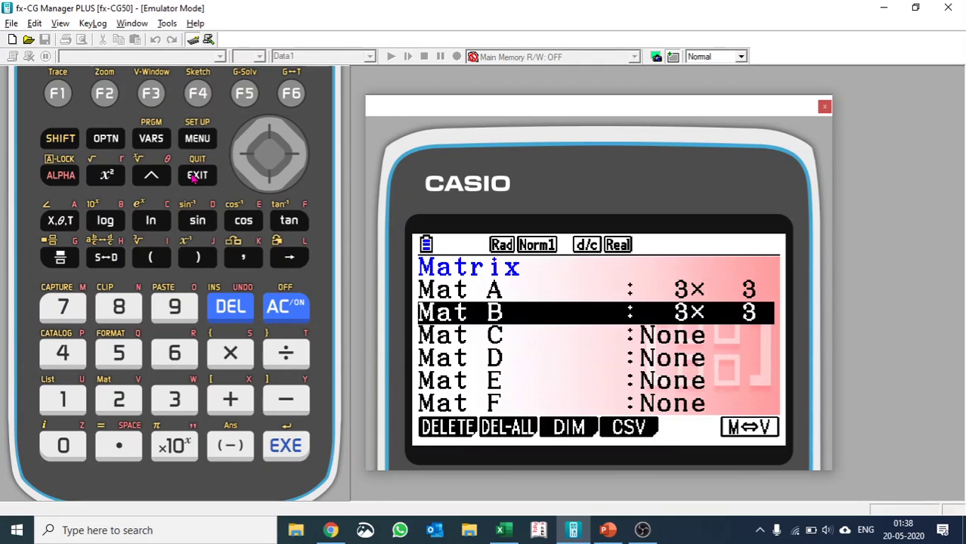
pyautogui.click(198, 144)
# - In Statistics, choose the two-way χ² test
pyautogui.click(110, 407)
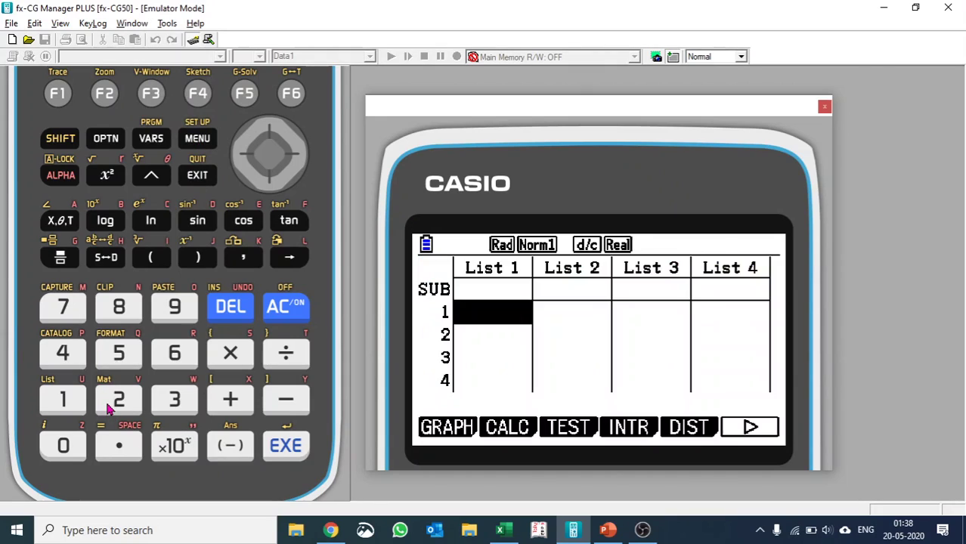
pyautogui.click(151, 94)
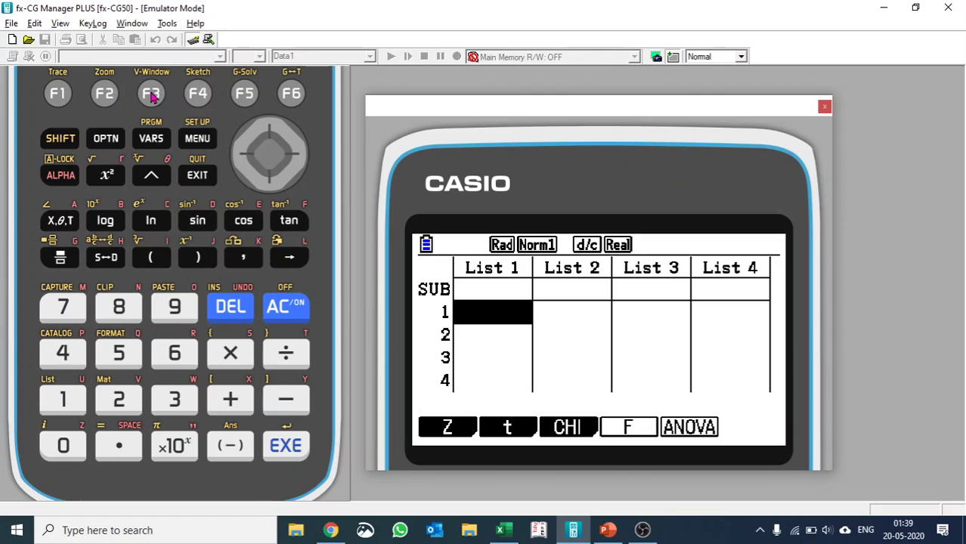
pyautogui.click(151, 94)
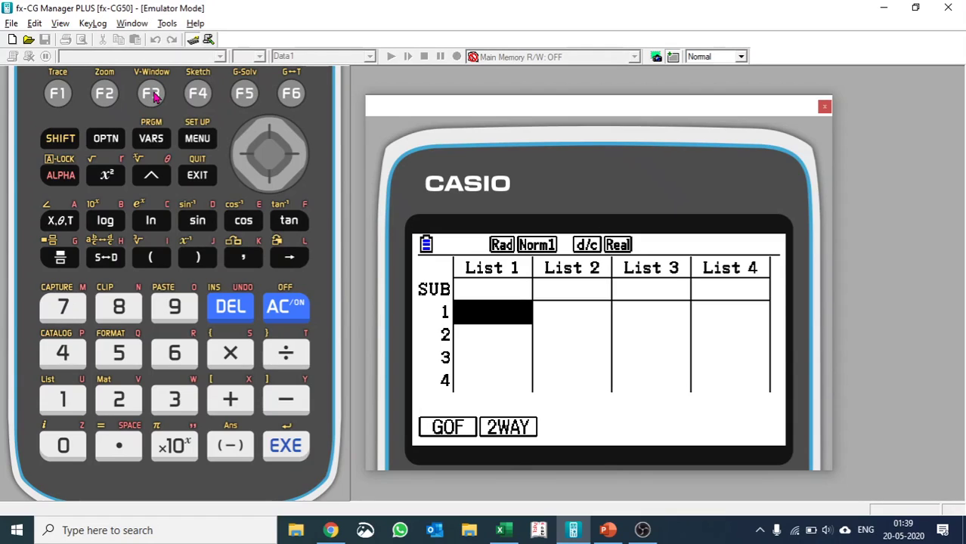
pyautogui.click(104, 94)
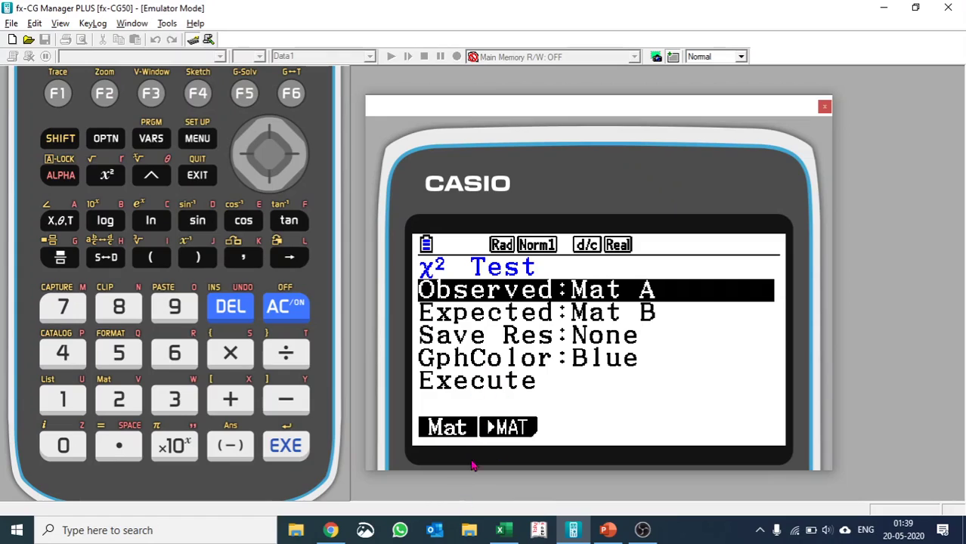
# - Keep Mat A as Observed and Mat B as Expected, then preview the graph and exit
pyautogui.click(58, 94)
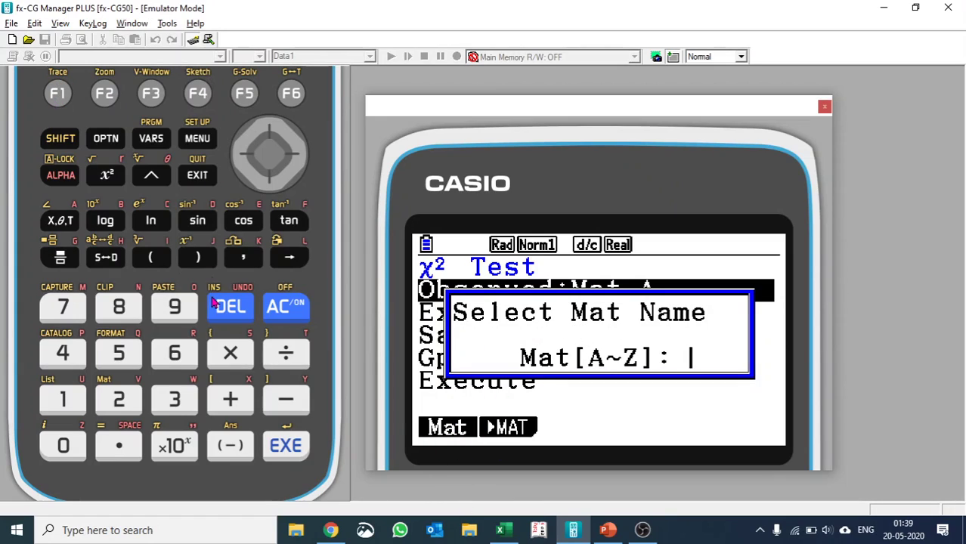
pyautogui.click(197, 175)
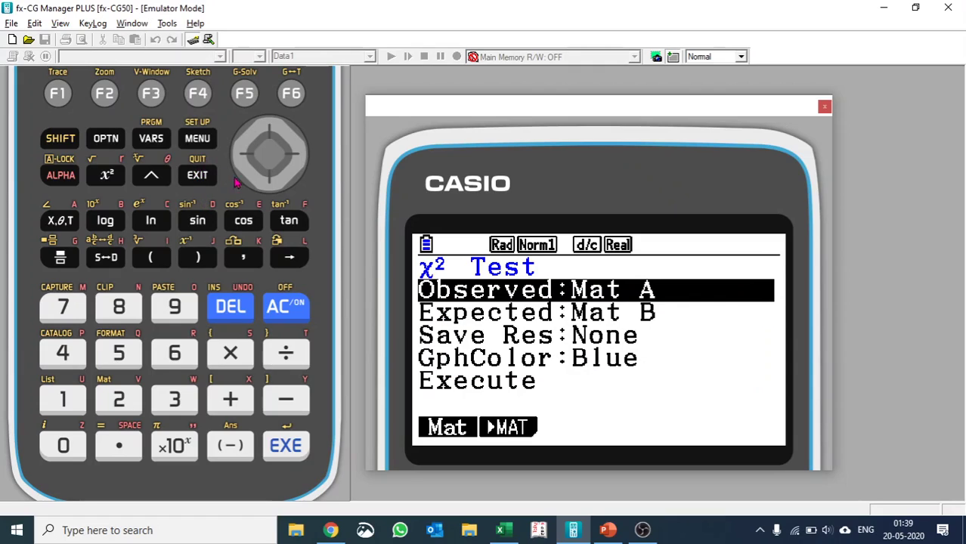
pyautogui.click(275, 181)
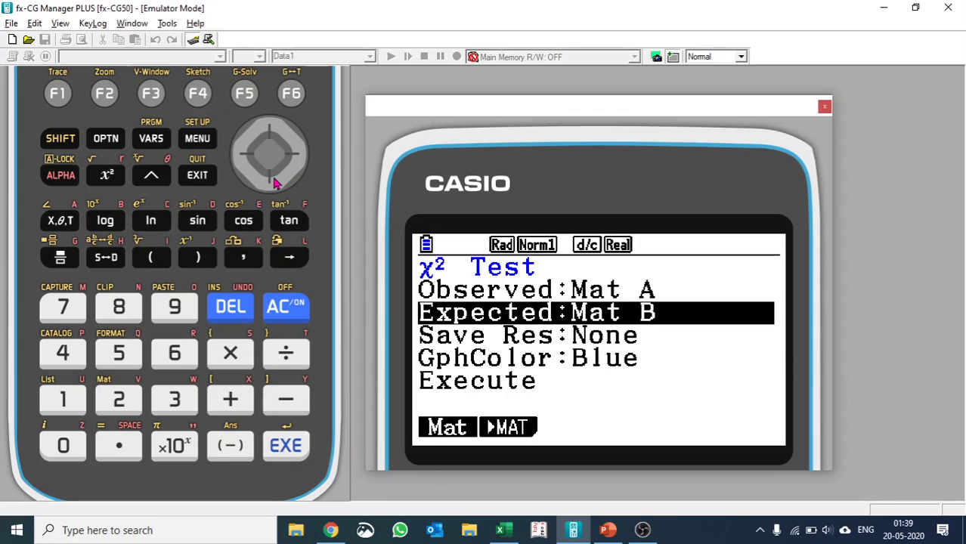
pyautogui.click(275, 181)
pyautogui.click(275, 182)
pyautogui.click(275, 181)
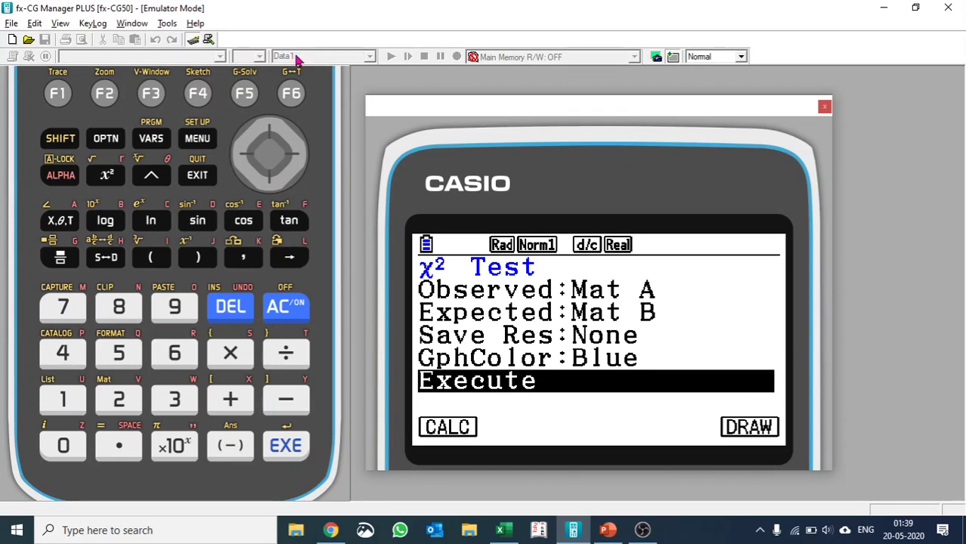
pyautogui.click(291, 92)
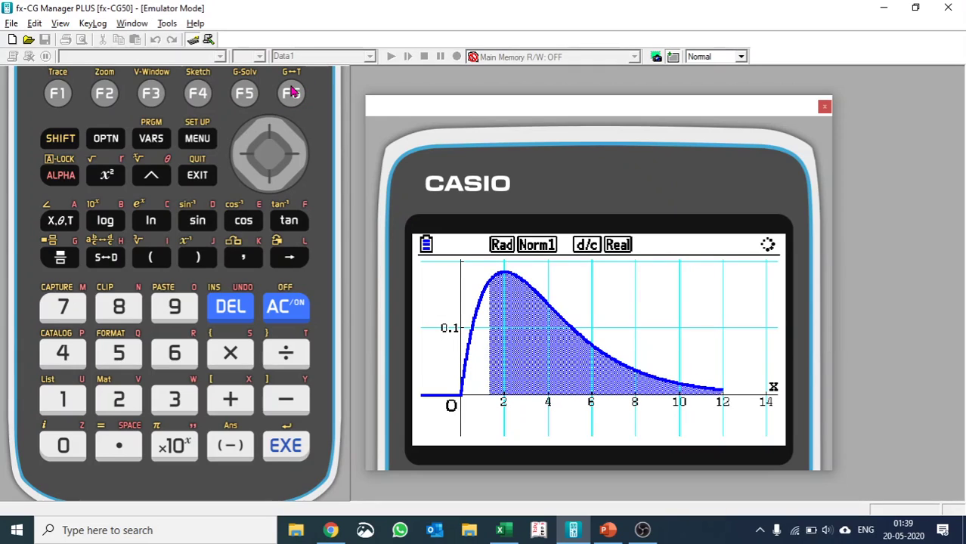
pyautogui.click(197, 175)
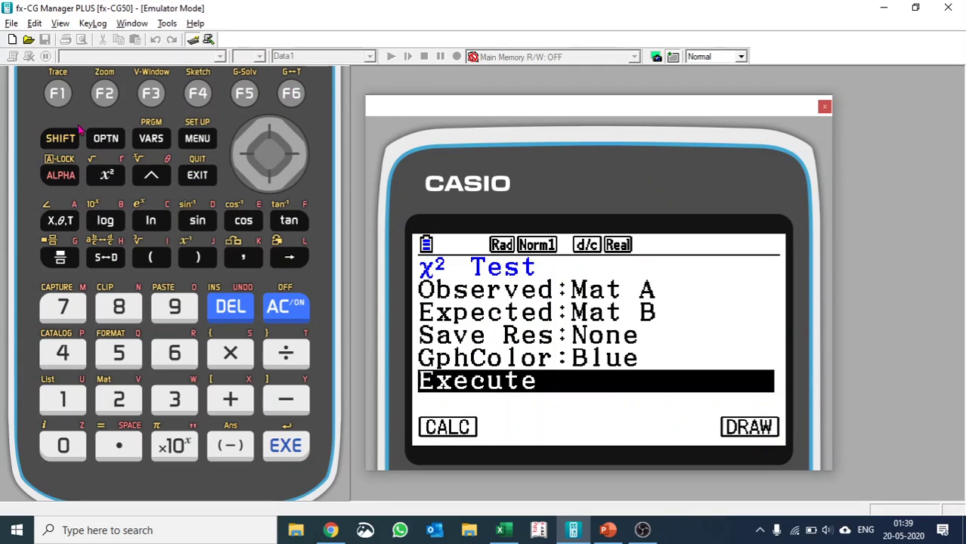
# - Calculate the χ² test, giving χ²=1.3207163, p=0.85785103 and df=4
pyautogui.click(54, 94)
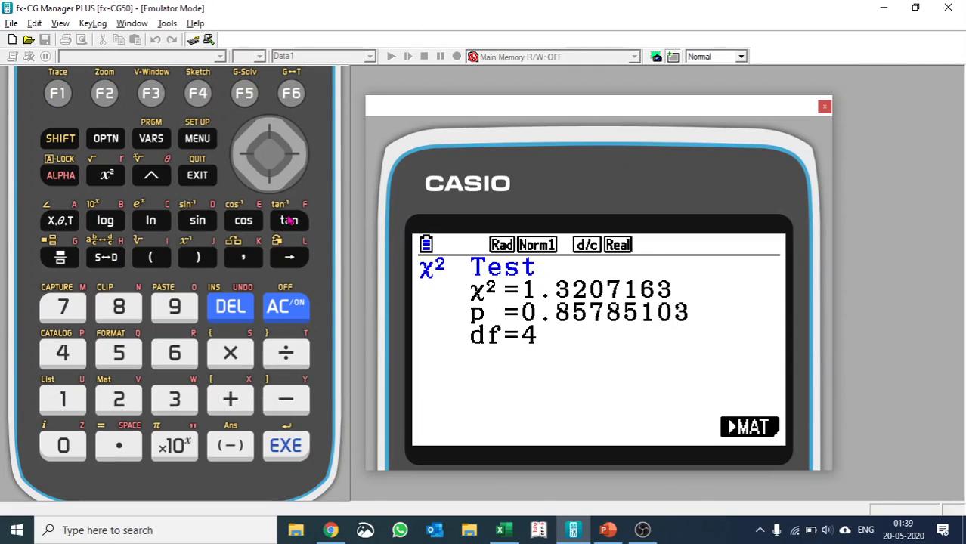
# - View the expected counts in Mat B (33.622 … 59.32), then return to the χ² Test settings
pyautogui.click(292, 94)
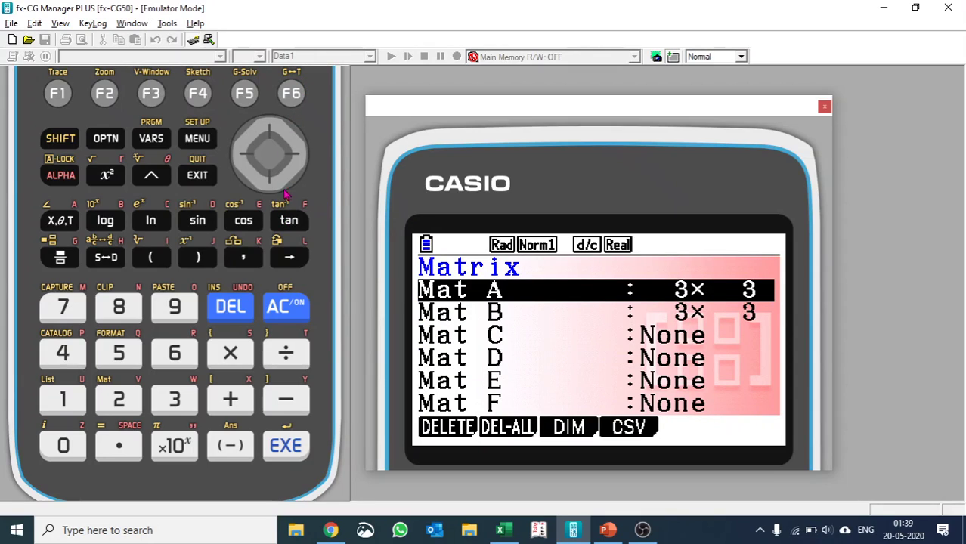
pyautogui.click(276, 185)
pyautogui.click(292, 452)
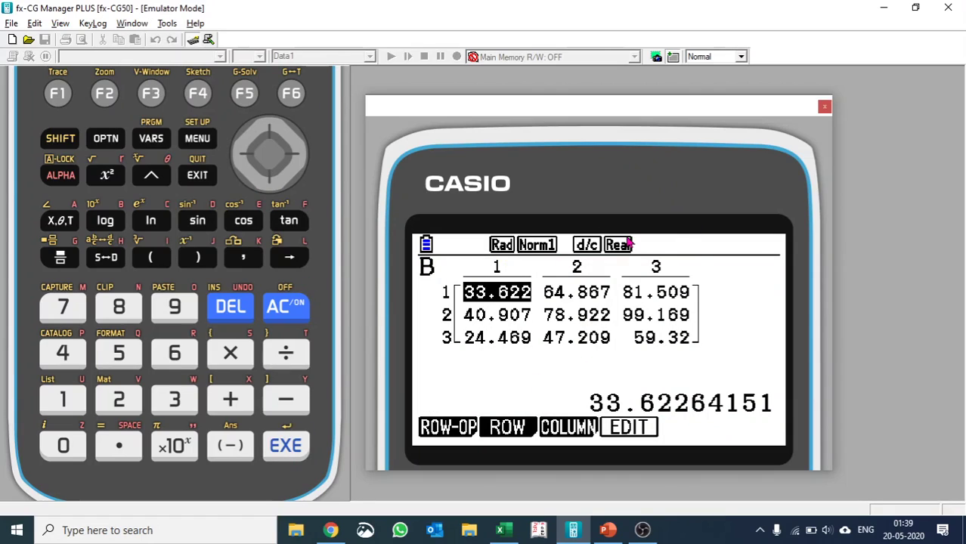
pyautogui.click(199, 176)
pyautogui.click(199, 175)
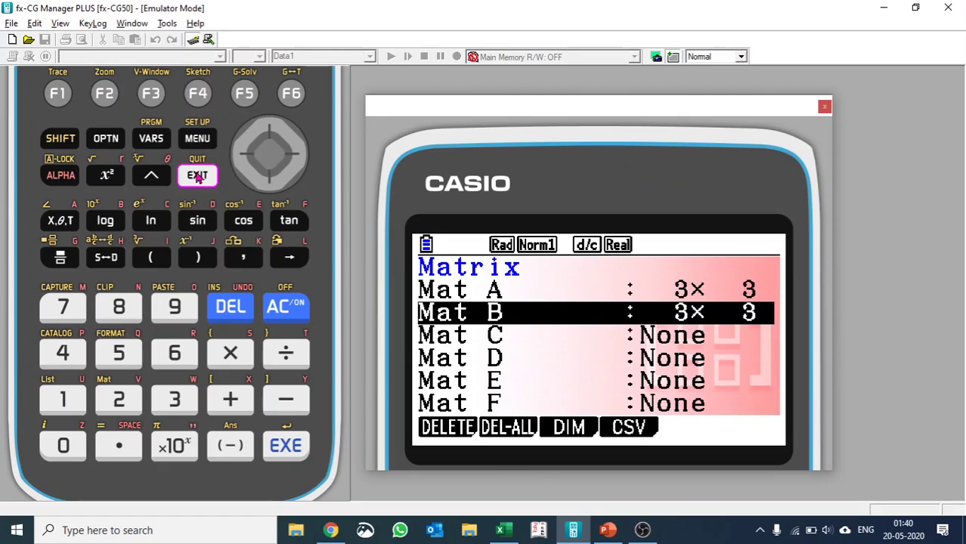
pyautogui.click(198, 175)
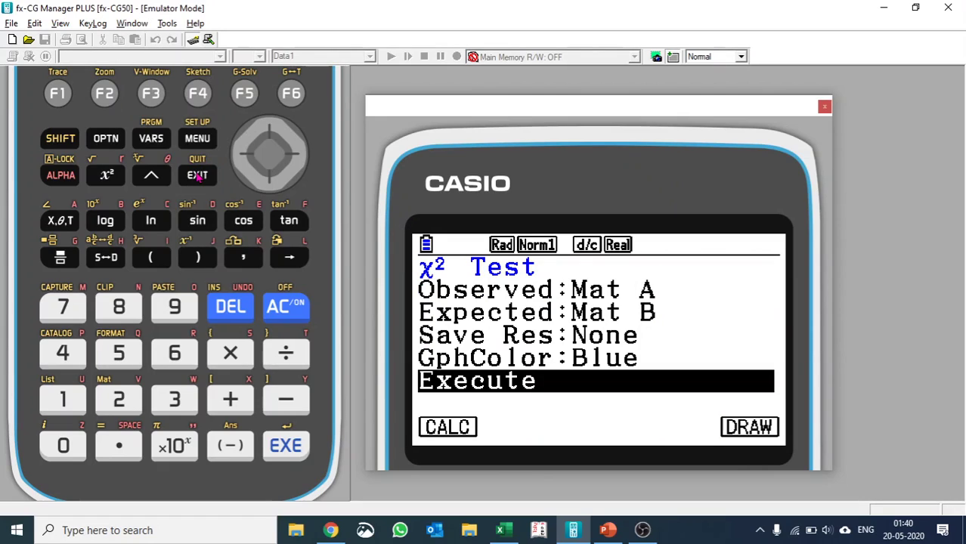
# - Draw the χ² distribution graph, show the χ² value, then redraw it with the tail beyond 1.3207 shaded
pyautogui.click(298, 100)
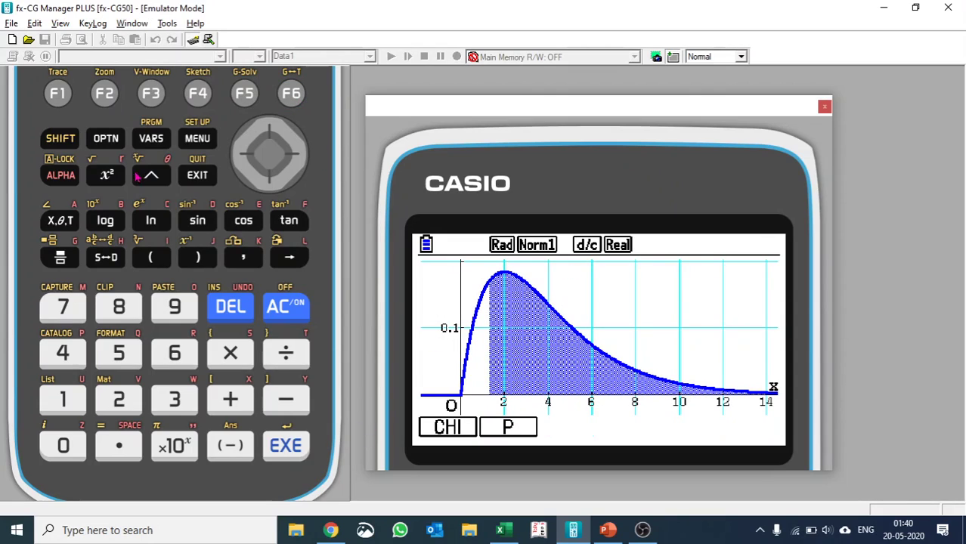
pyautogui.click(57, 97)
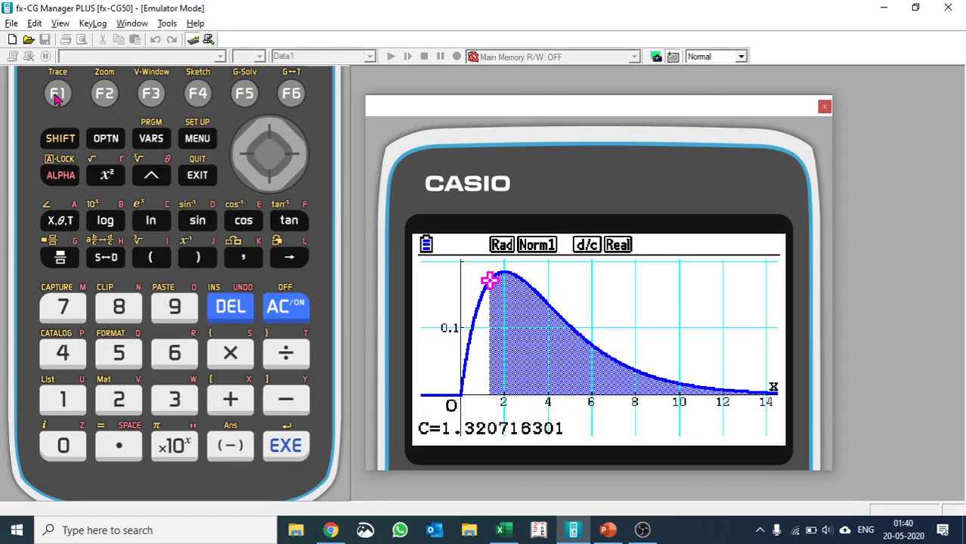
pyautogui.click(200, 176)
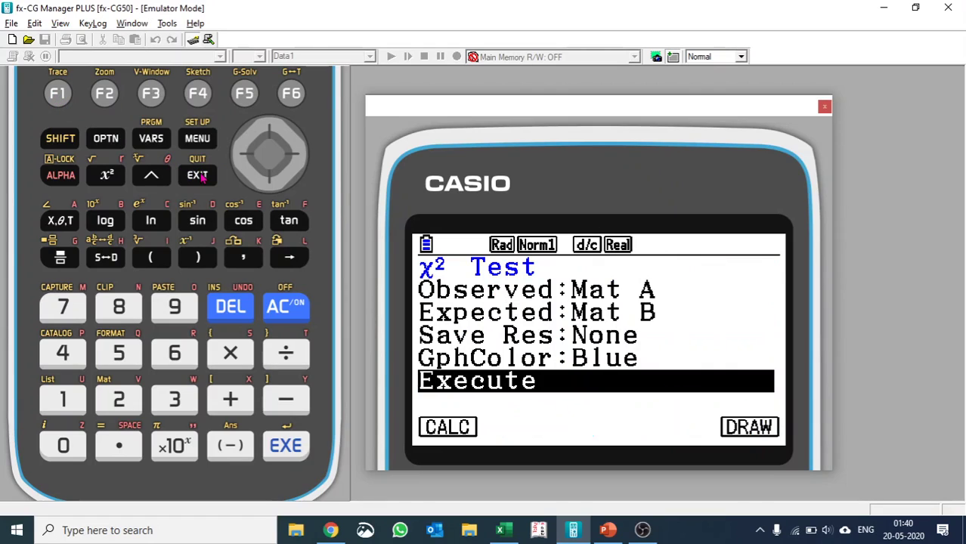
pyautogui.click(292, 95)
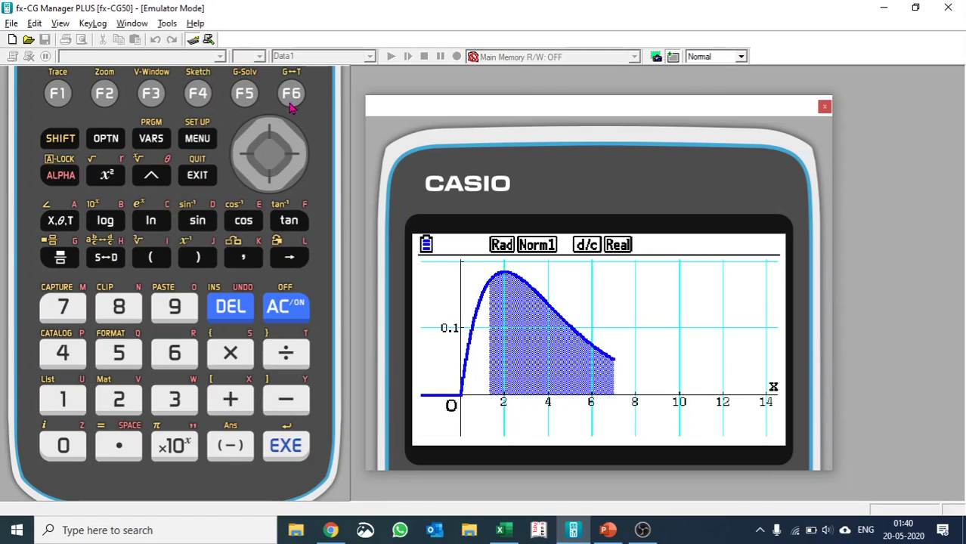